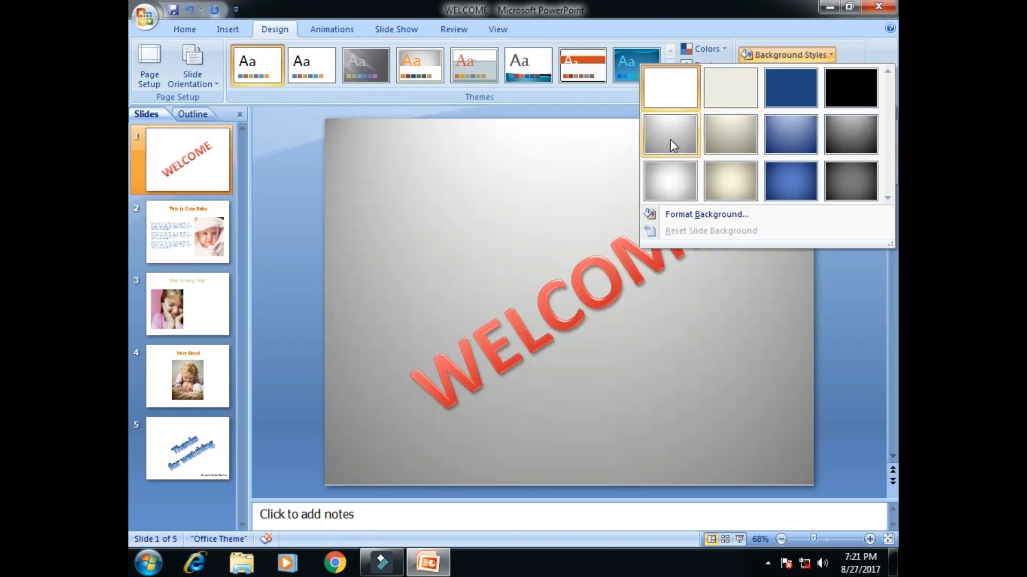
Apply the white-to-gray radial gradient background style to all slides and play the slide show through to the end.
click(668, 177)
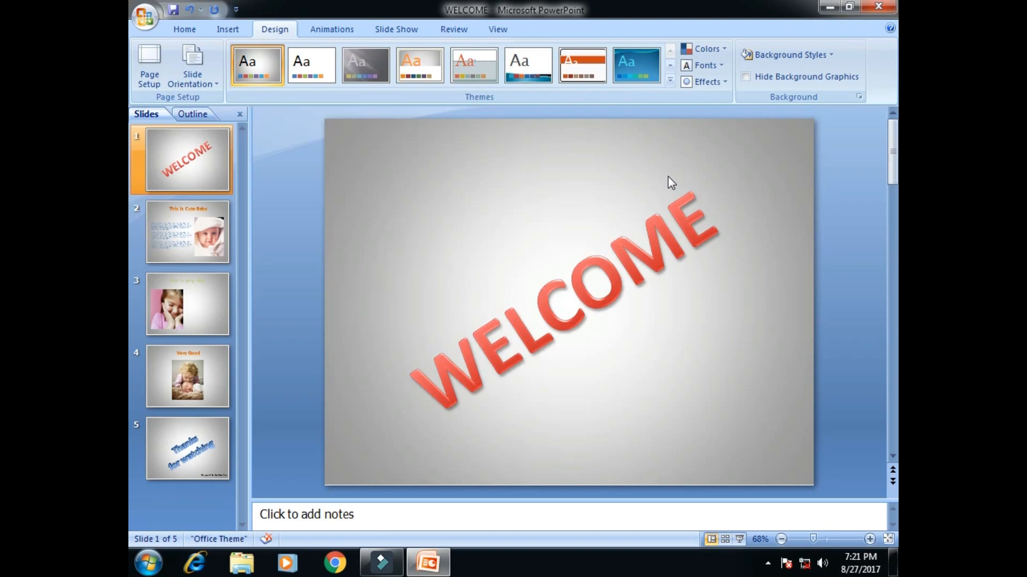
key(F5)
click(728, 219)
click(729, 217)
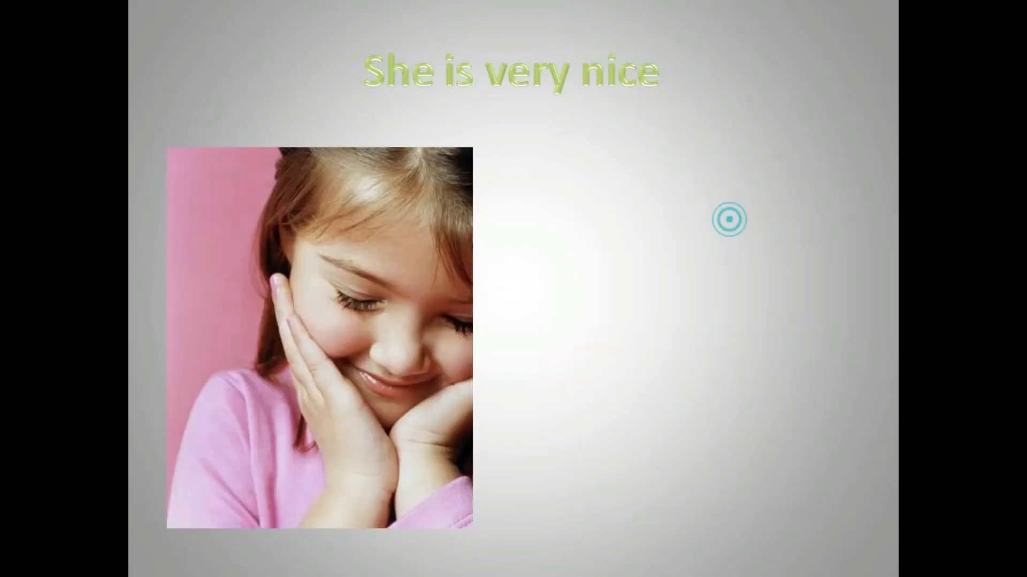
click(729, 217)
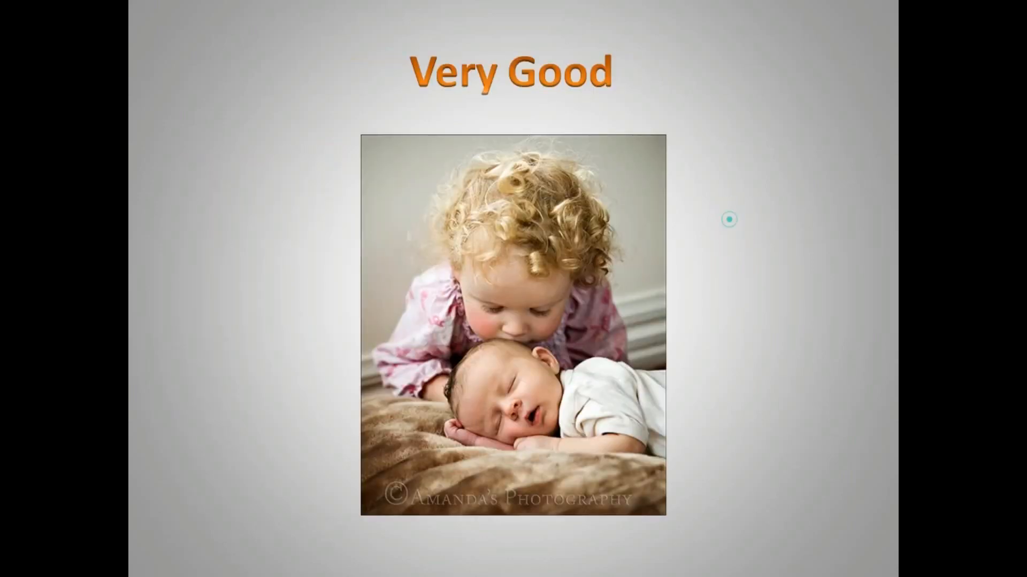
click(729, 219)
click(728, 220)
click(729, 220)
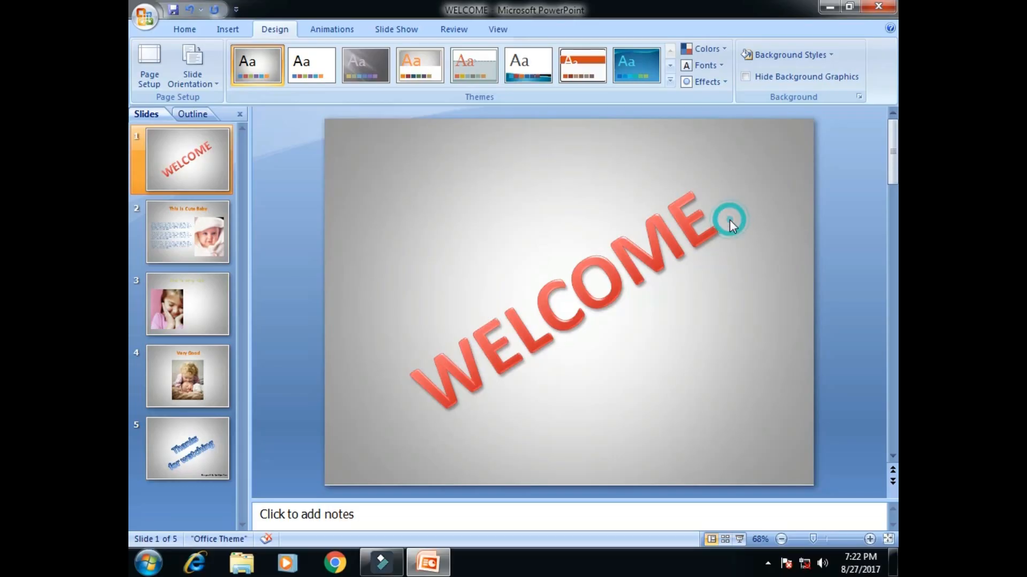
Replay the slide show from the first slide to check the new background on every slide.
key(F5)
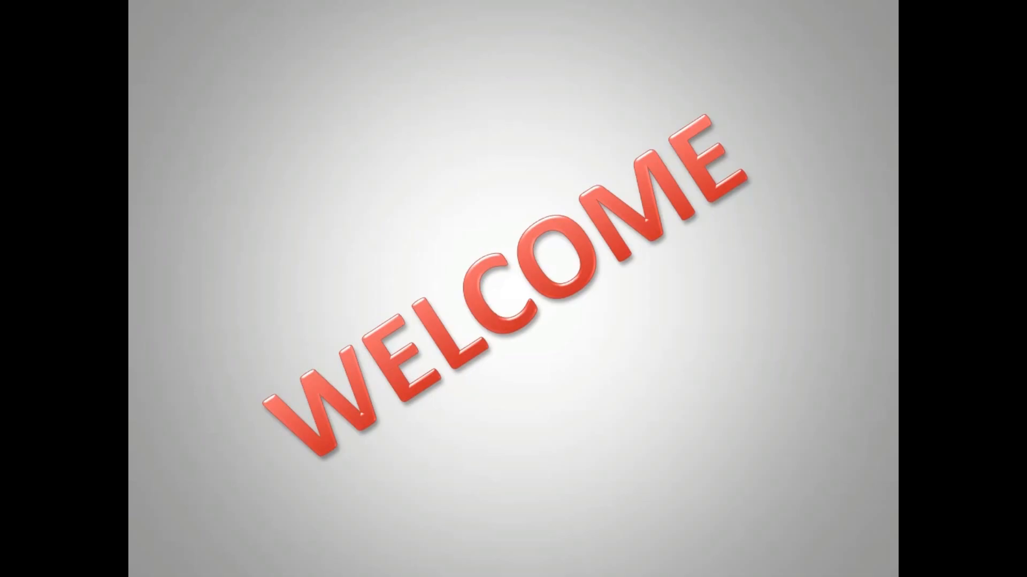
click(733, 218)
click(734, 218)
click(733, 219)
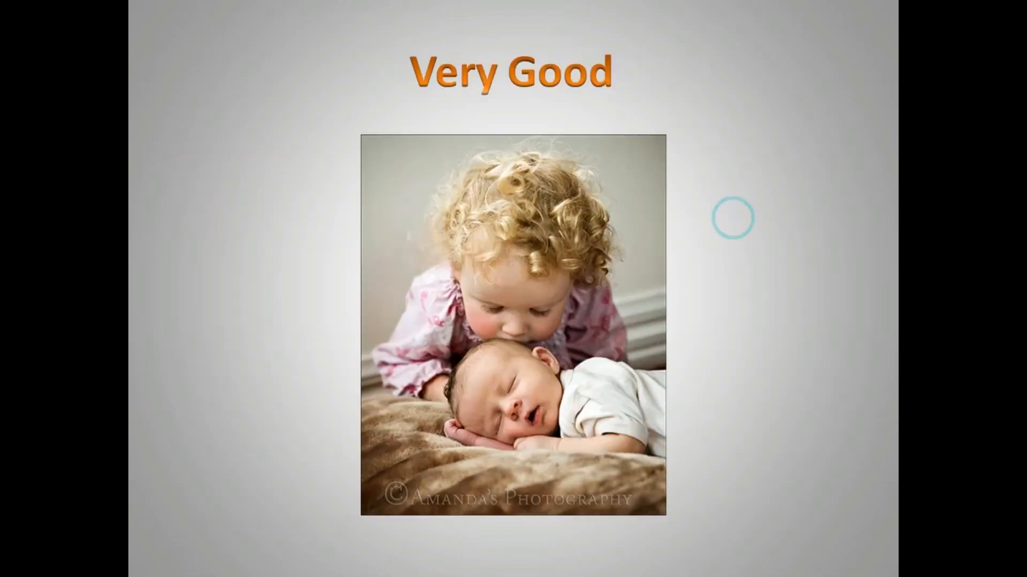
click(733, 219)
click(733, 219)
click(733, 218)
Change the presentation's theme colors to the built-in Urban scheme.
click(709, 51)
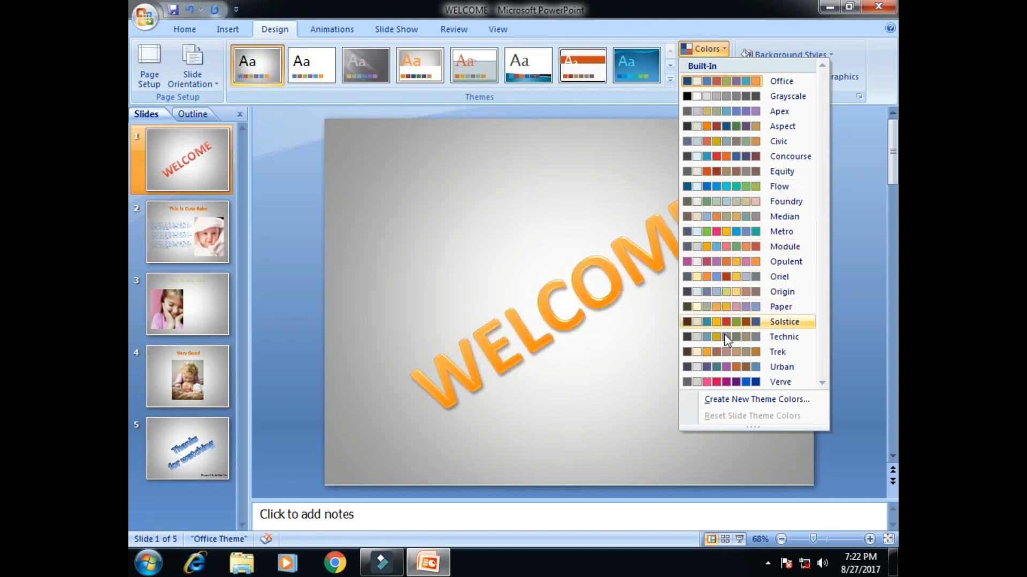
click(736, 366)
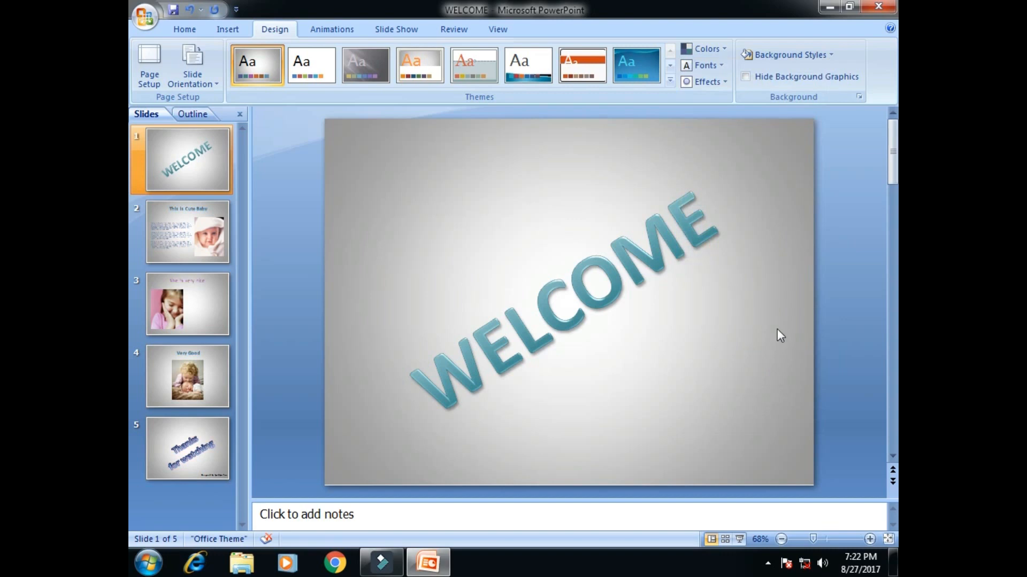
click(670, 80)
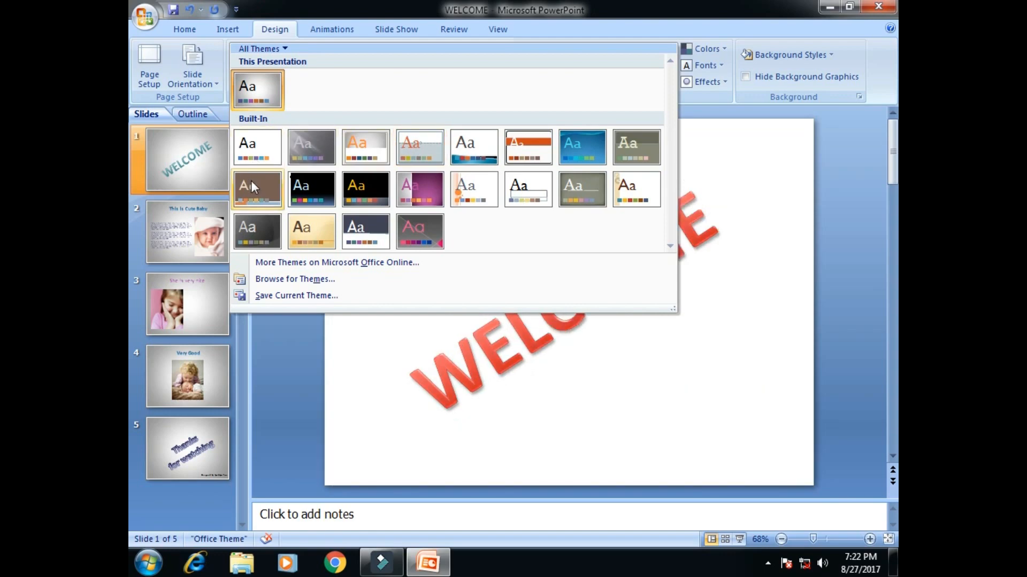
click(851, 413)
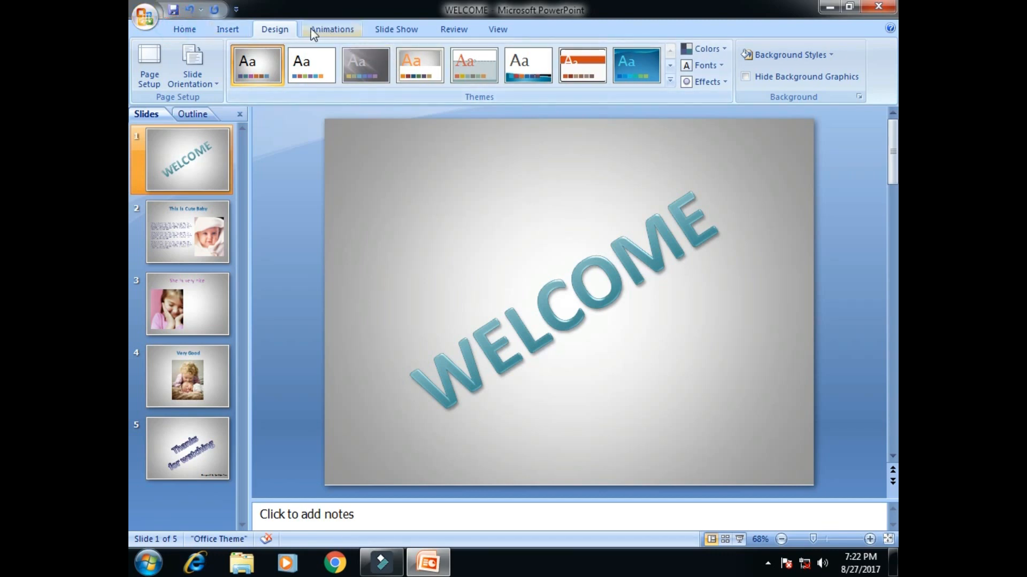
Apply the Wipe Down transition to slide 1, the WELCOME slide.
click(325, 31)
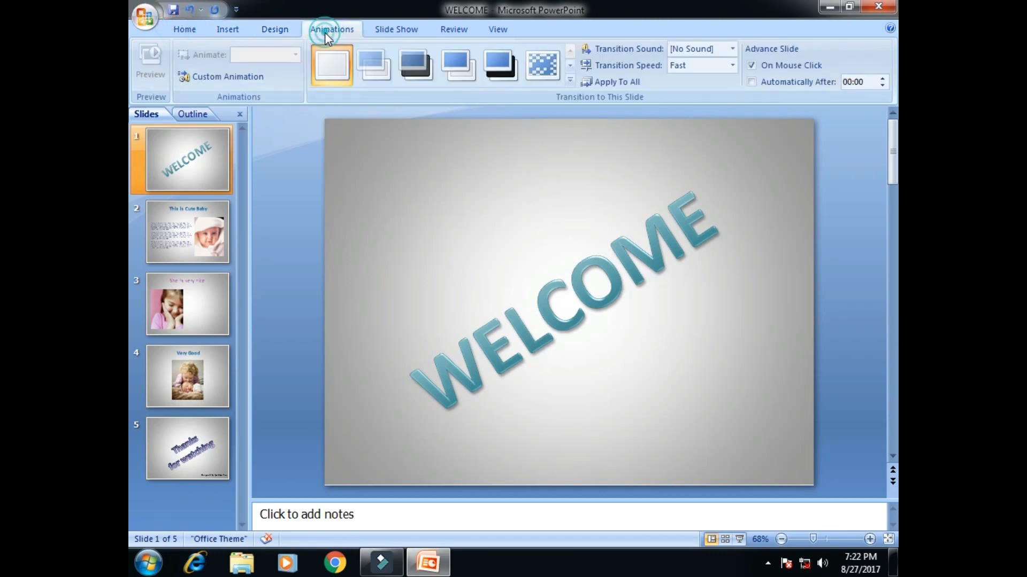
click(569, 81)
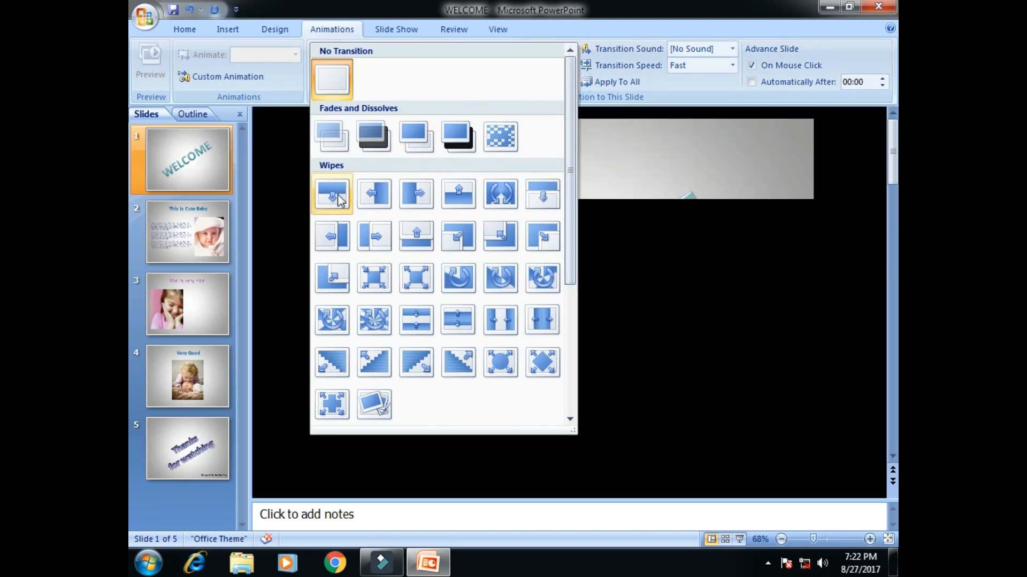
click(250, 203)
Apply the Uncover Left transition to slide 2, "This is Cute Baby".
click(184, 228)
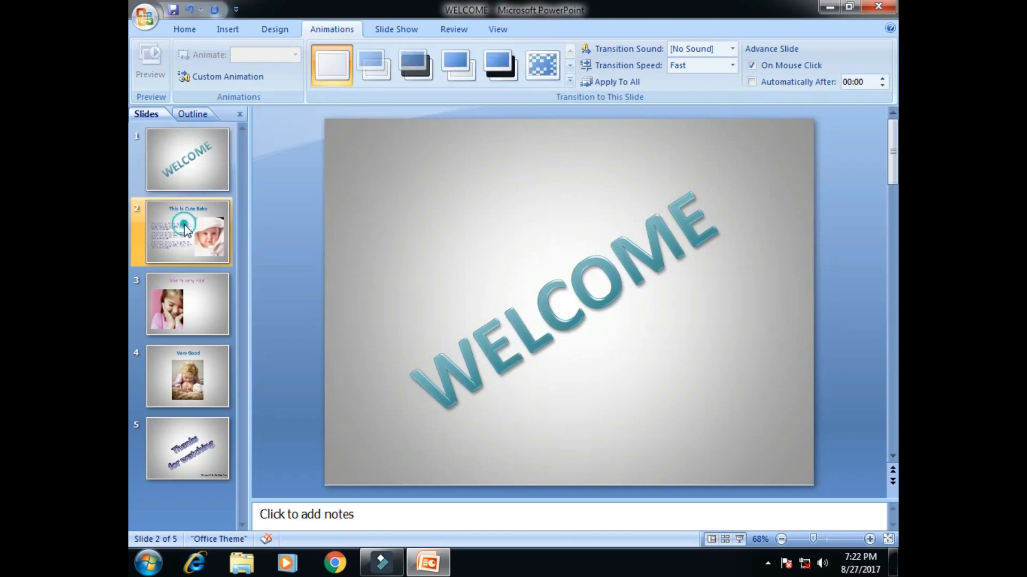
click(568, 80)
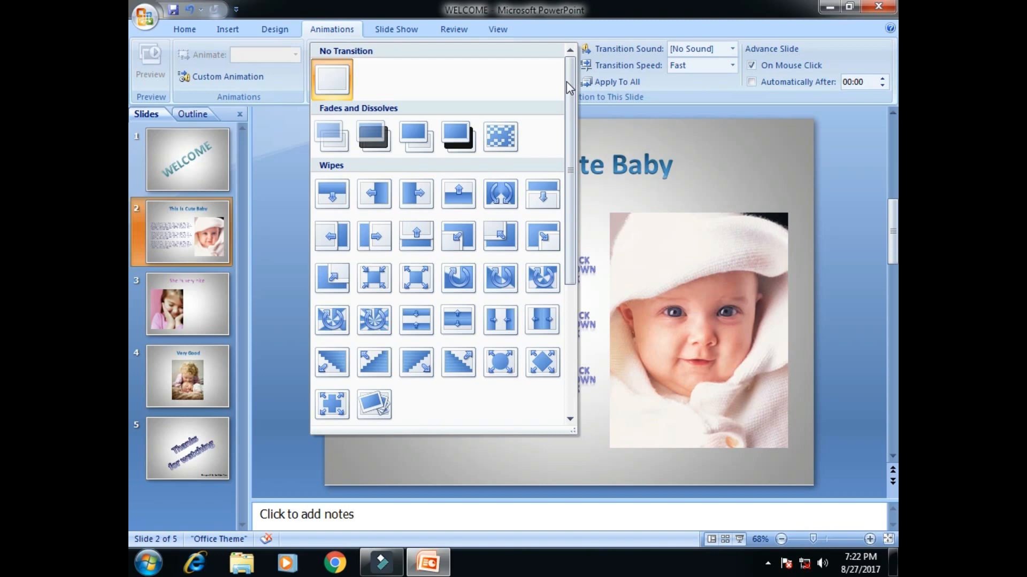
click(336, 237)
Apply the Uncover Up transition to slide 3, "She is very nice".
click(172, 281)
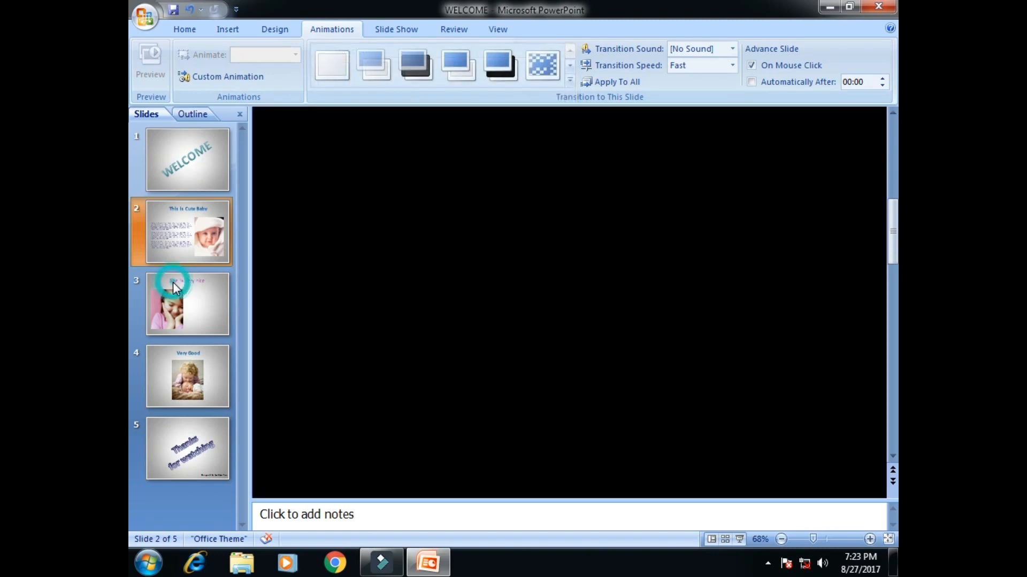
click(570, 82)
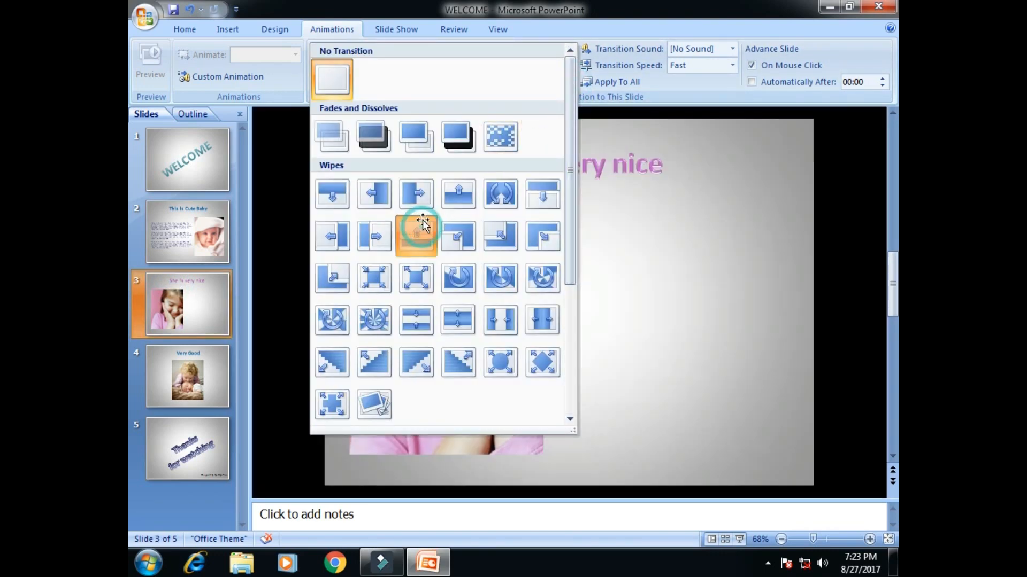
click(416, 235)
Apply the Split Vertical In transition to slide 4, "Very Good".
click(168, 363)
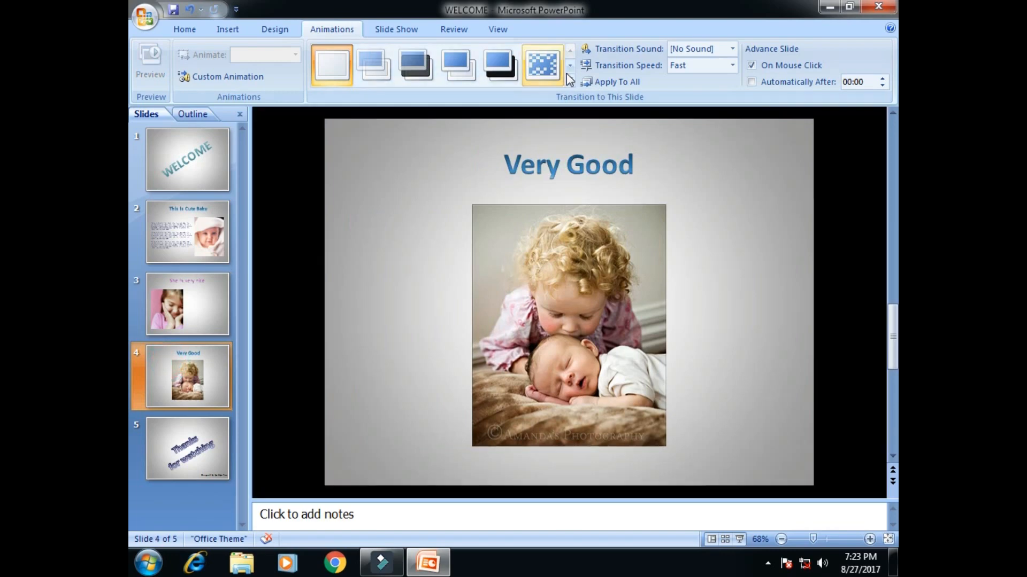
click(570, 82)
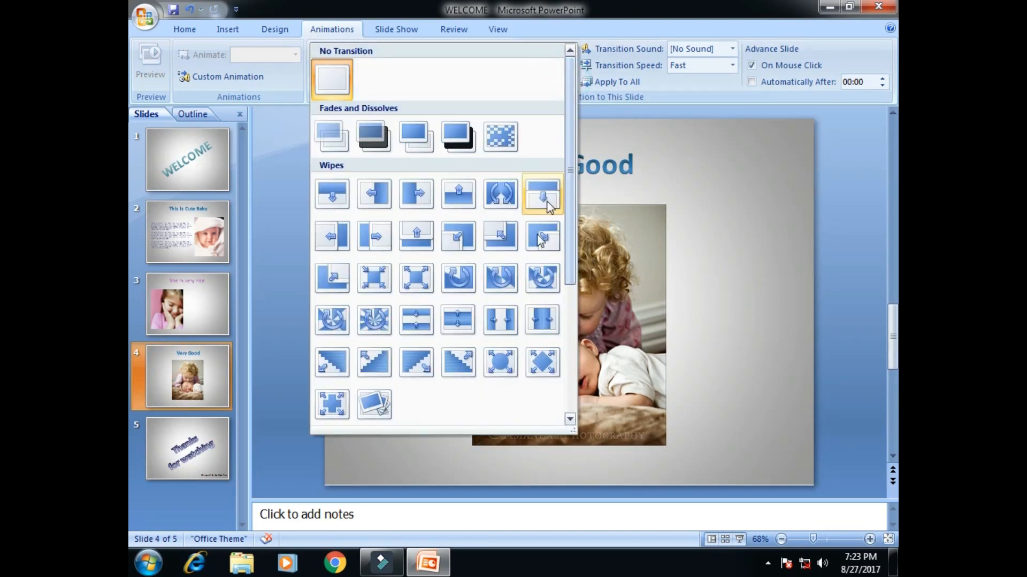
click(501, 326)
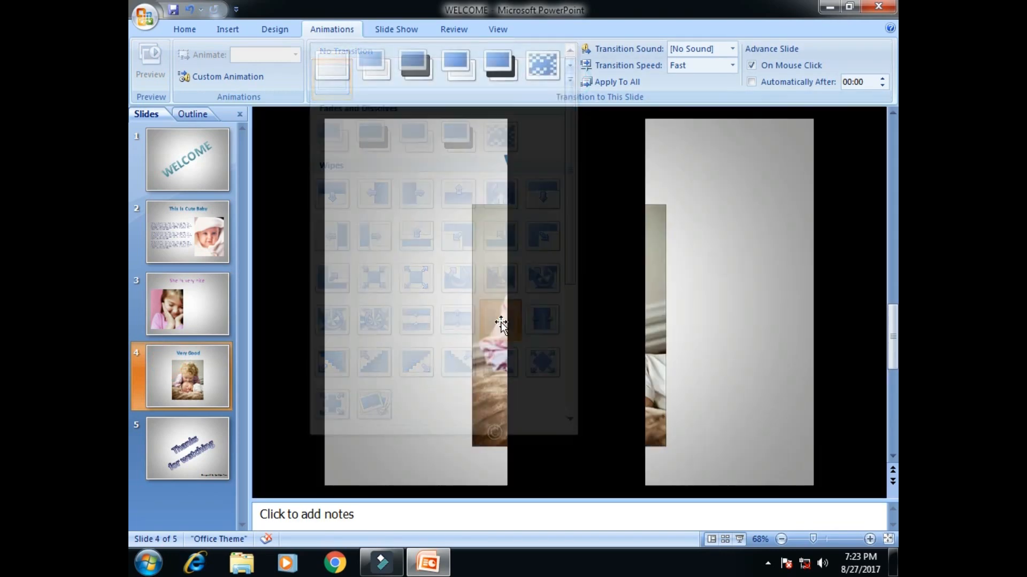
Apply the diamond shape transition to slide 5, "Thanks for watching".
click(191, 465)
click(570, 82)
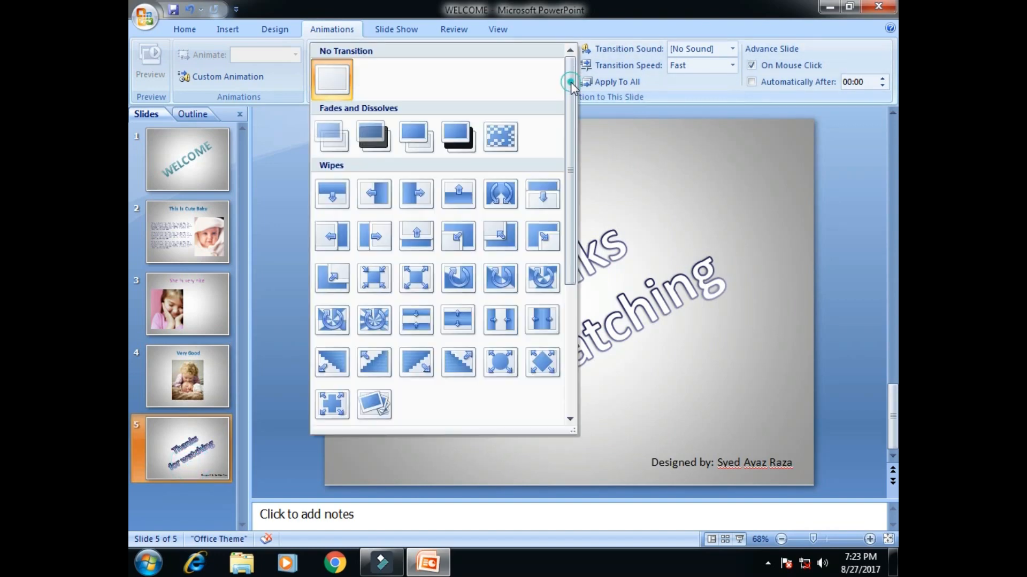
click(541, 364)
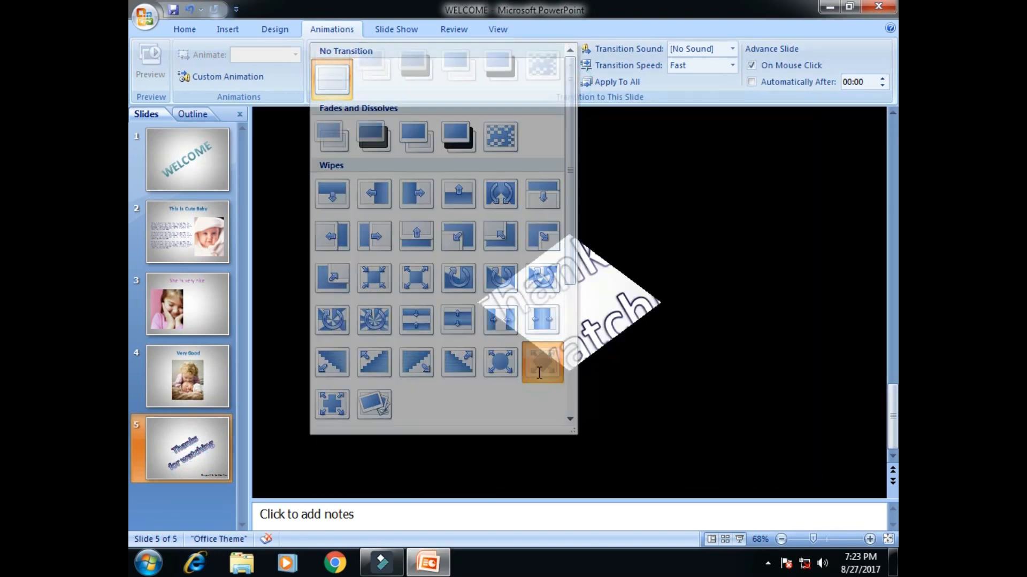
Switch slide 5's transition to Newsflash and save the presentation.
click(570, 82)
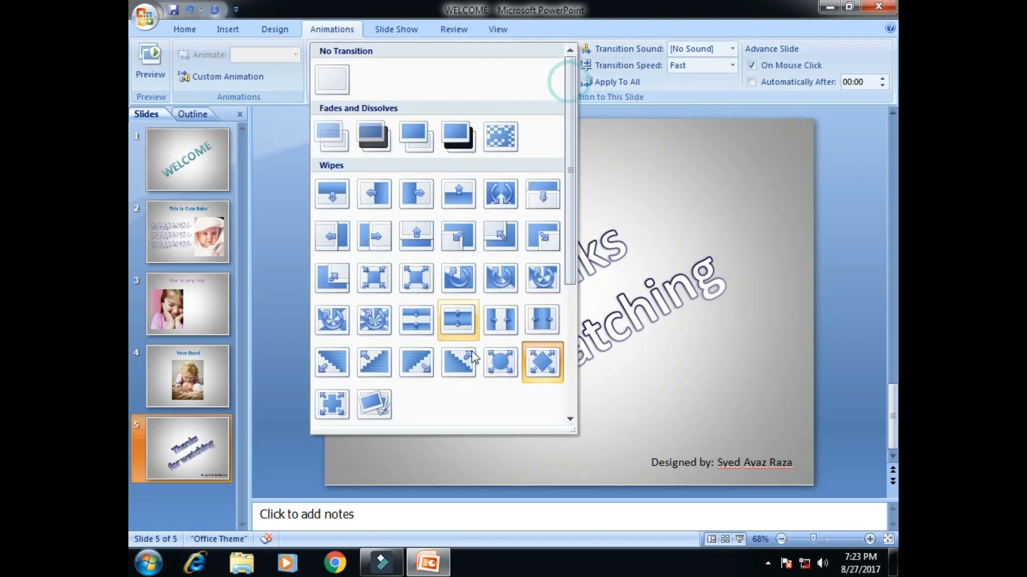
click(361, 412)
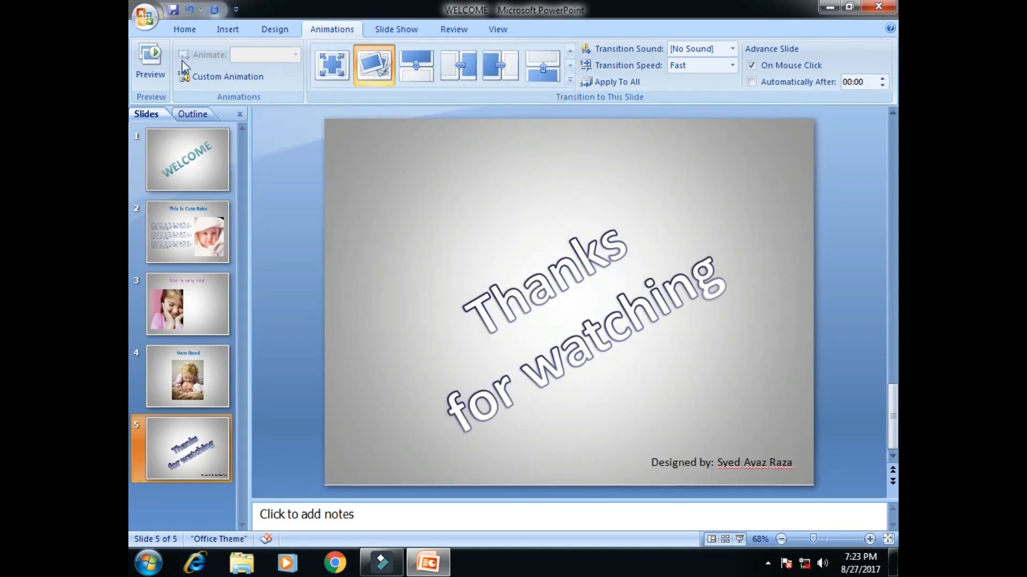
click(175, 14)
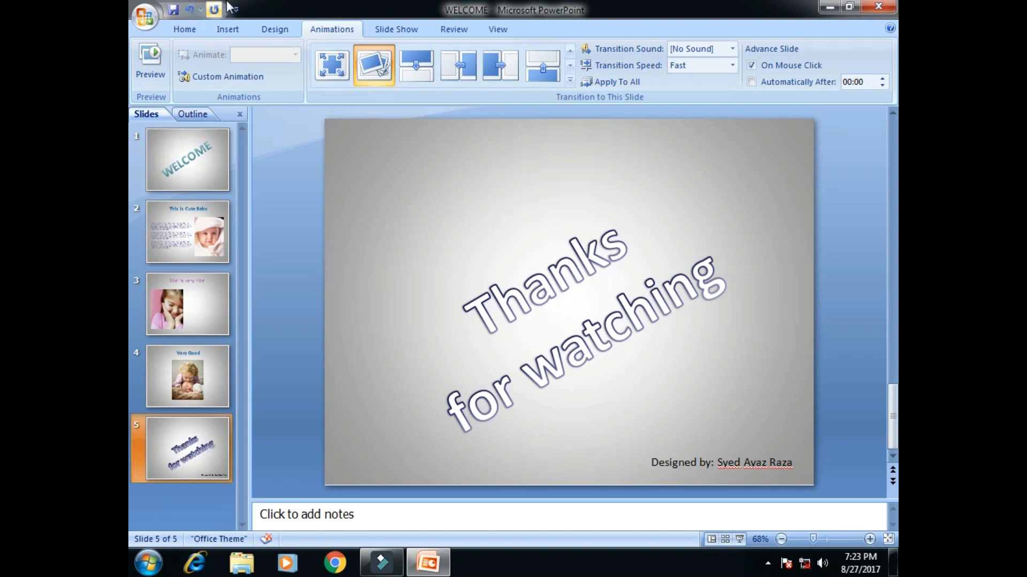
Play the slide show from slide 5 to preview its transition, and return to the editing view.
click(740, 540)
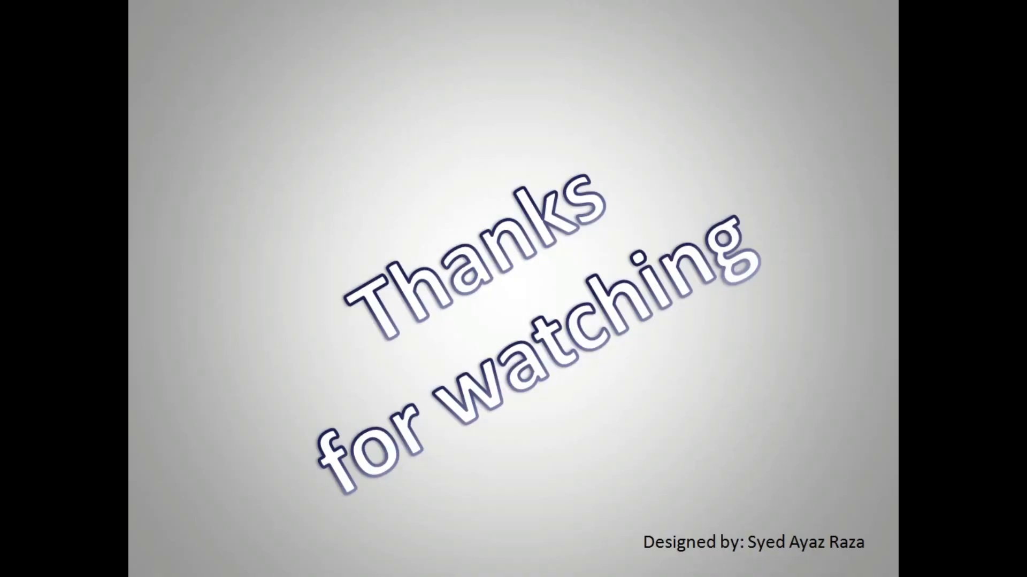
click(743, 488)
click(743, 488)
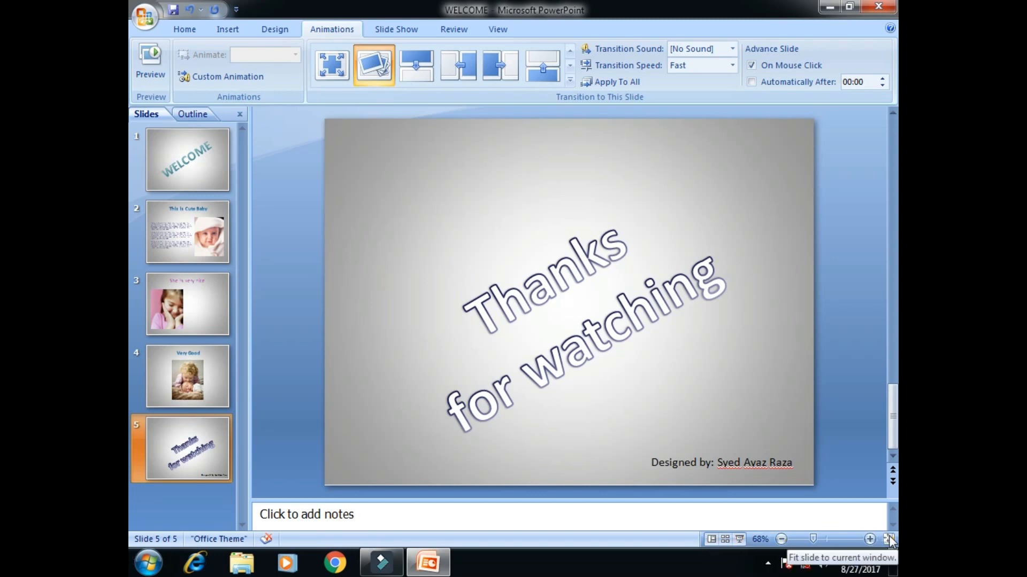
Play the whole slide show from slide 1 to review the transitions between all slides.
key(F5)
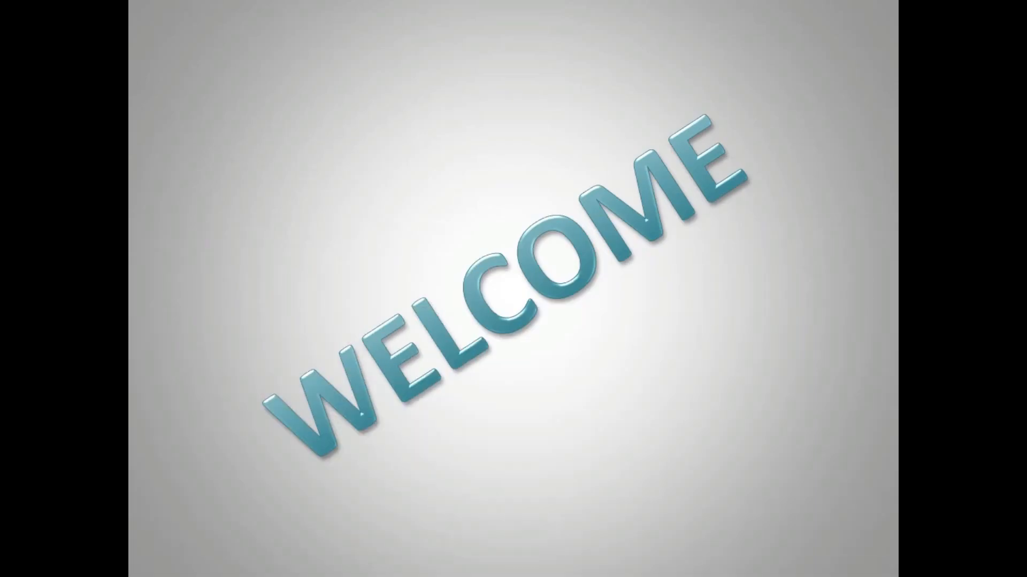
click(411, 270)
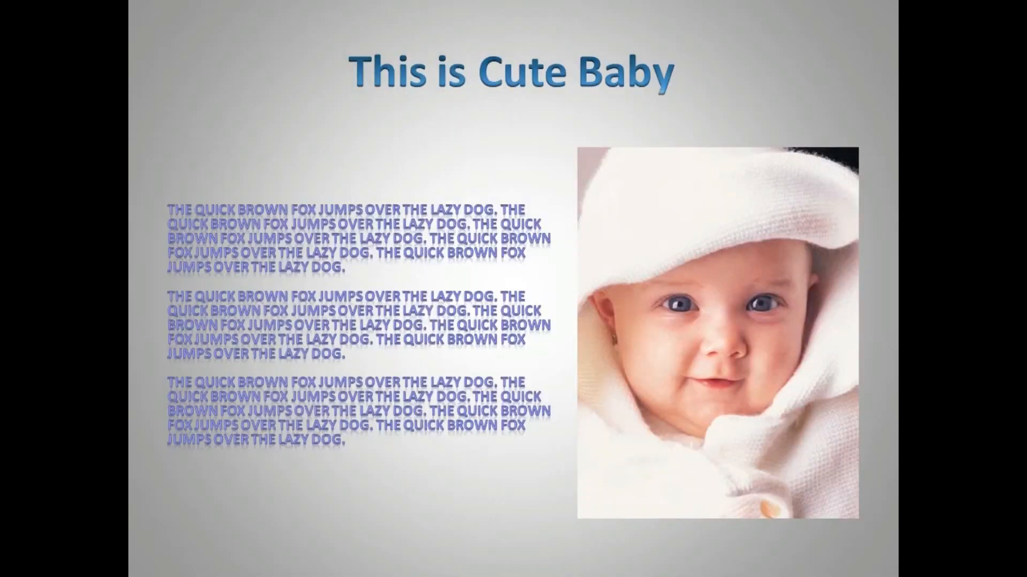
click(411, 270)
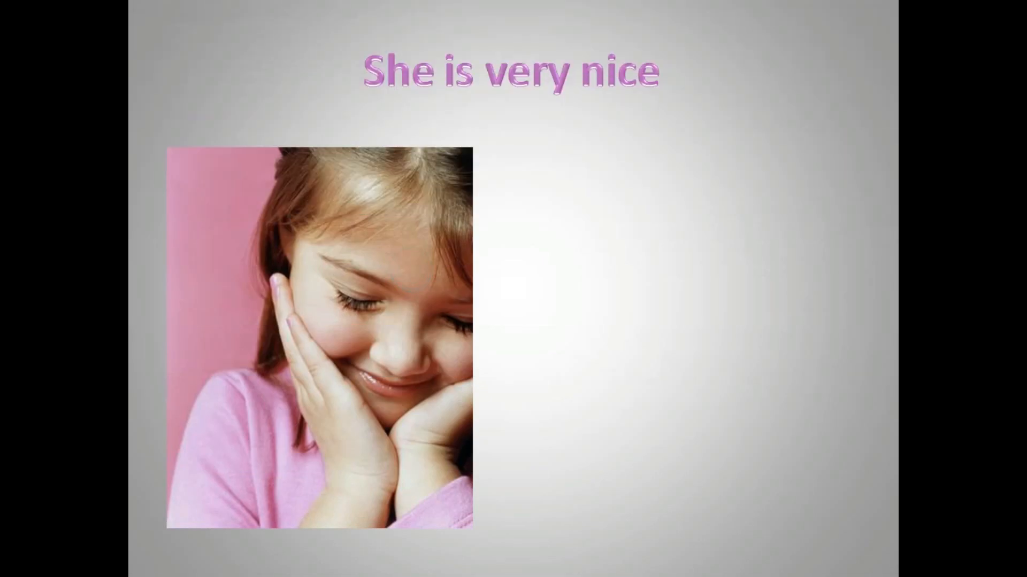
click(411, 269)
click(410, 269)
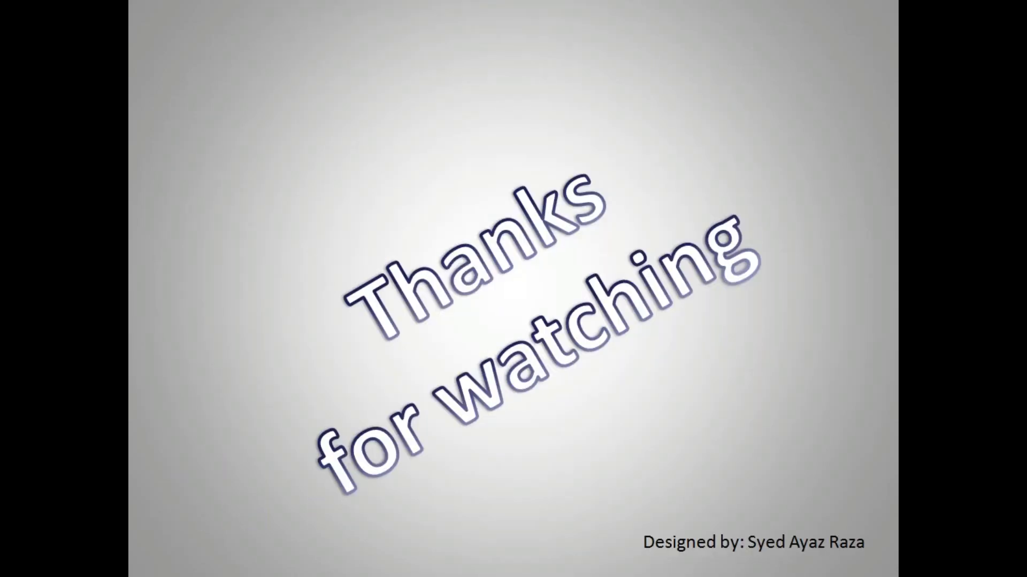
click(410, 269)
click(410, 270)
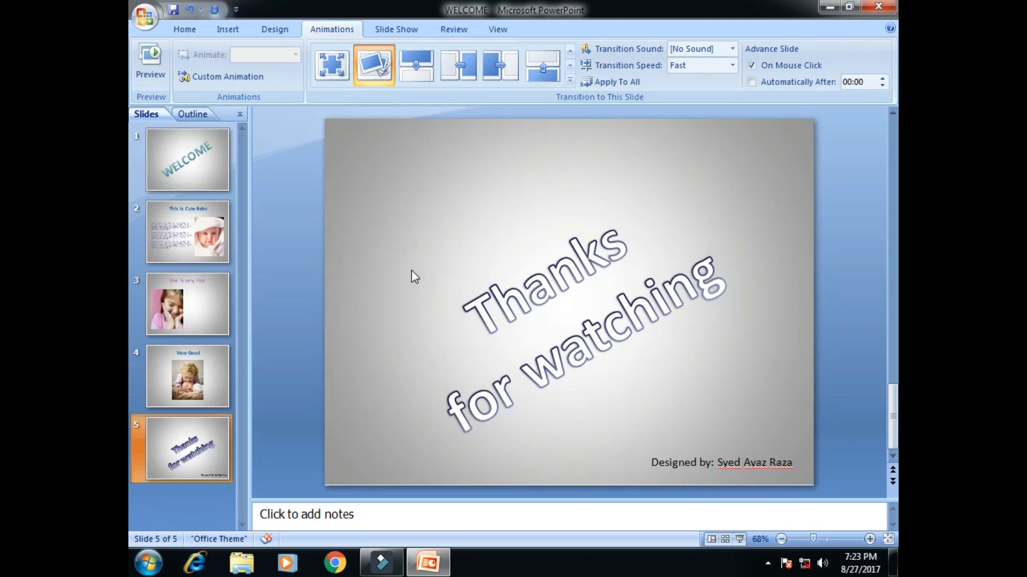
Try the glossy orange shape style on slide 2's title box, "This is Cute Baby", and replace it with the light teal gradient style.
drag(890, 428, 893, 153)
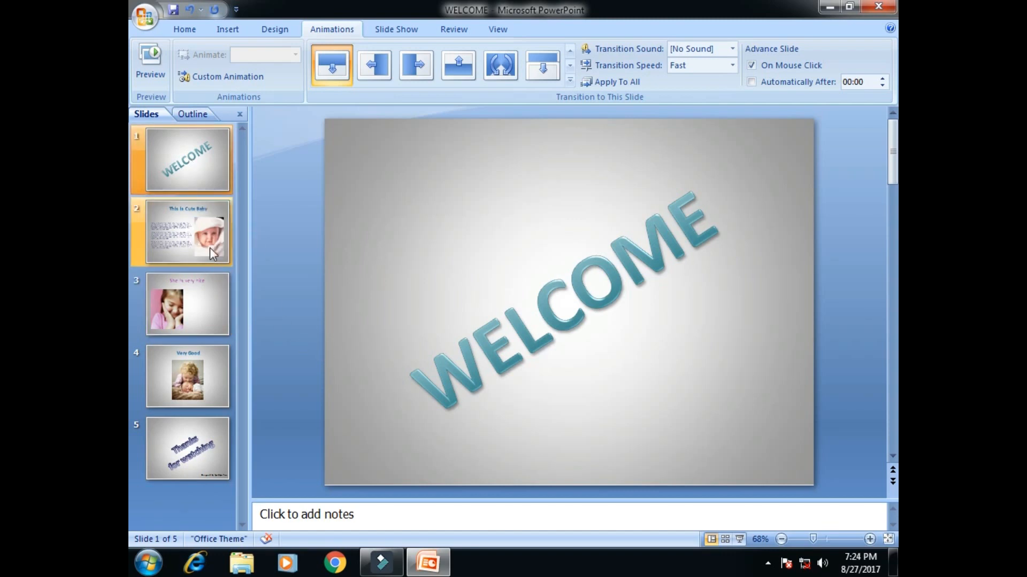
click(205, 234)
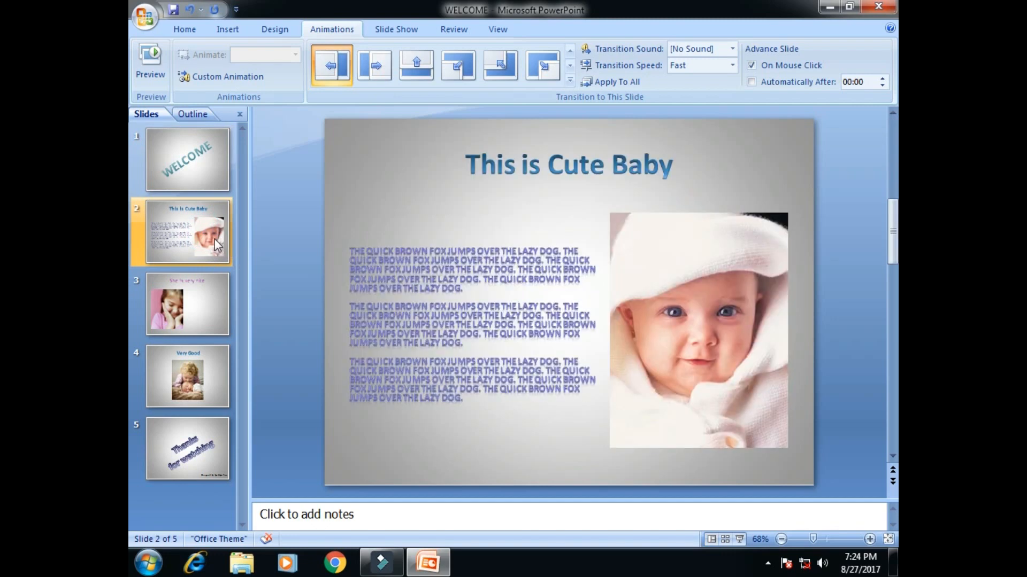
click(530, 155)
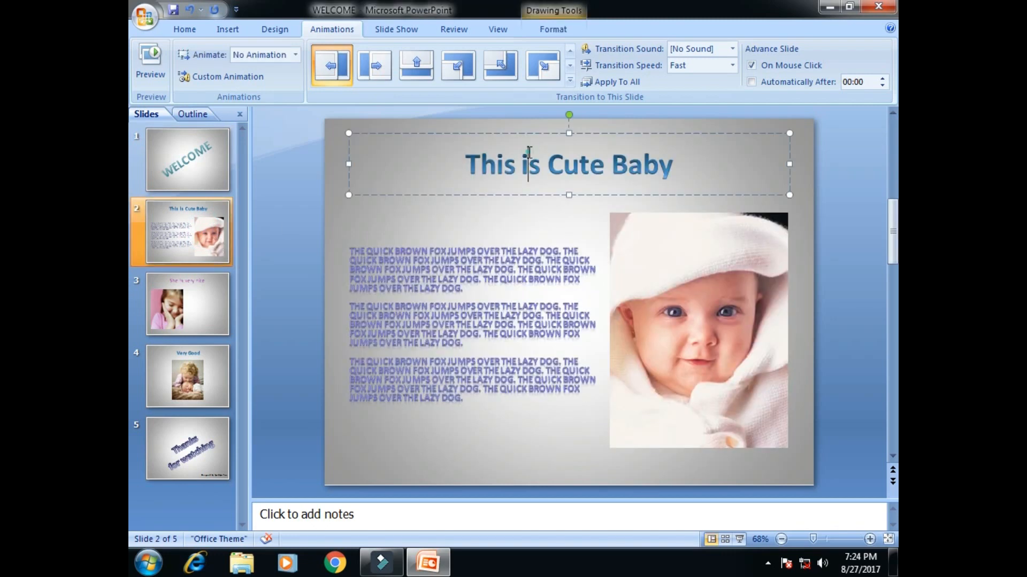
double_click(532, 194)
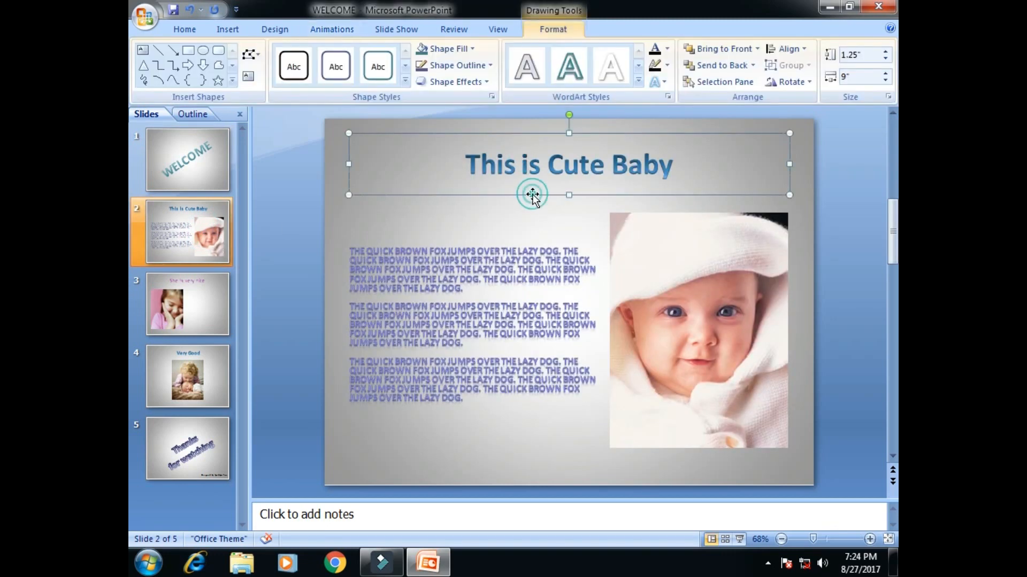
click(405, 80)
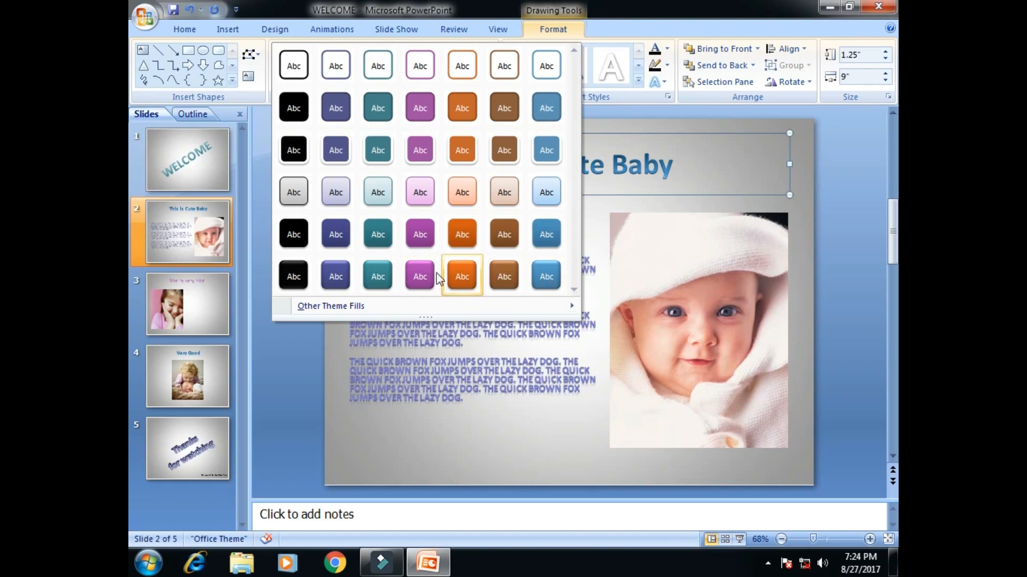
click(466, 275)
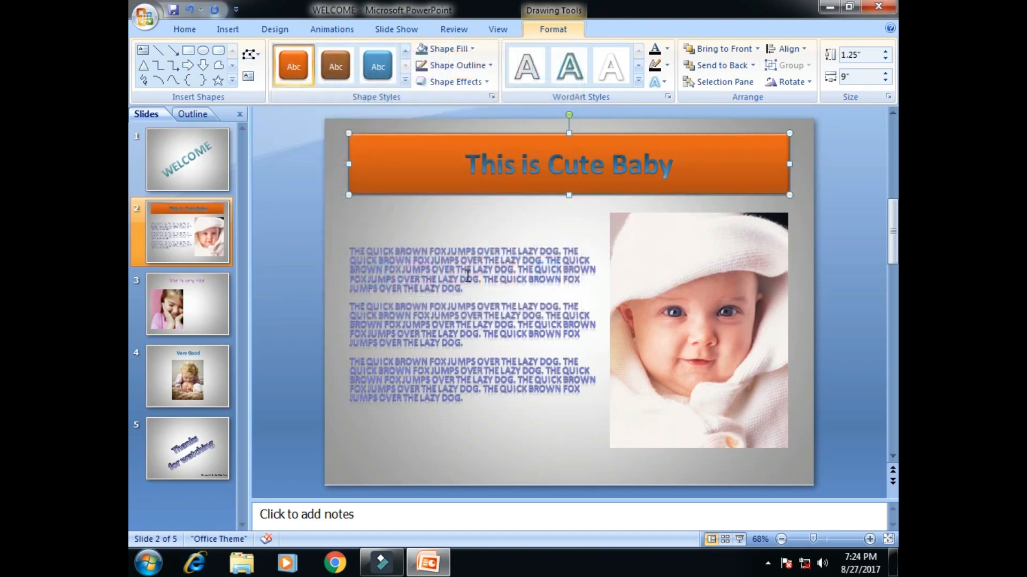
click(406, 81)
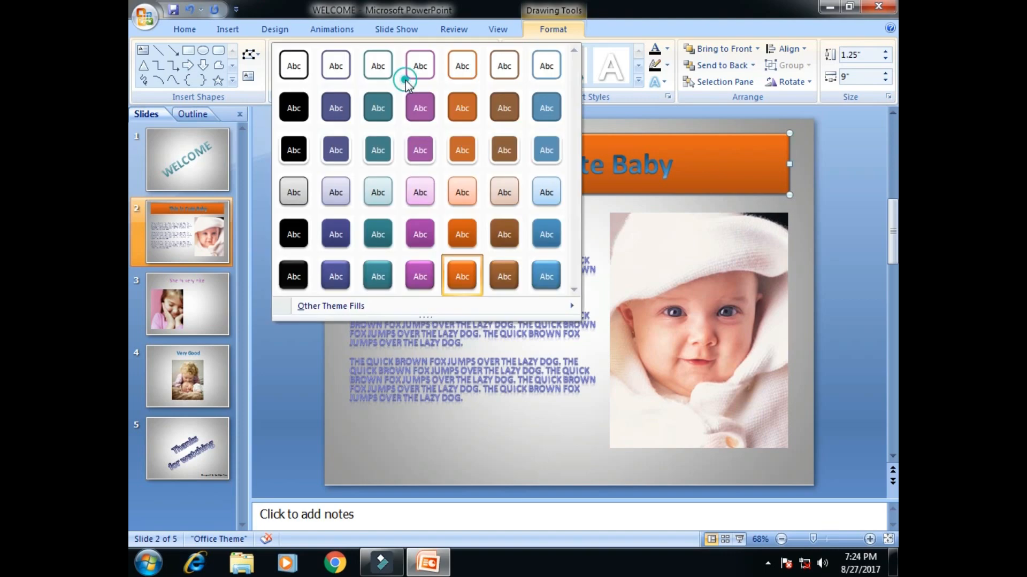
click(374, 193)
Apply the white shape style with a blue outline to slide 3's title box, "She is very nice".
click(210, 319)
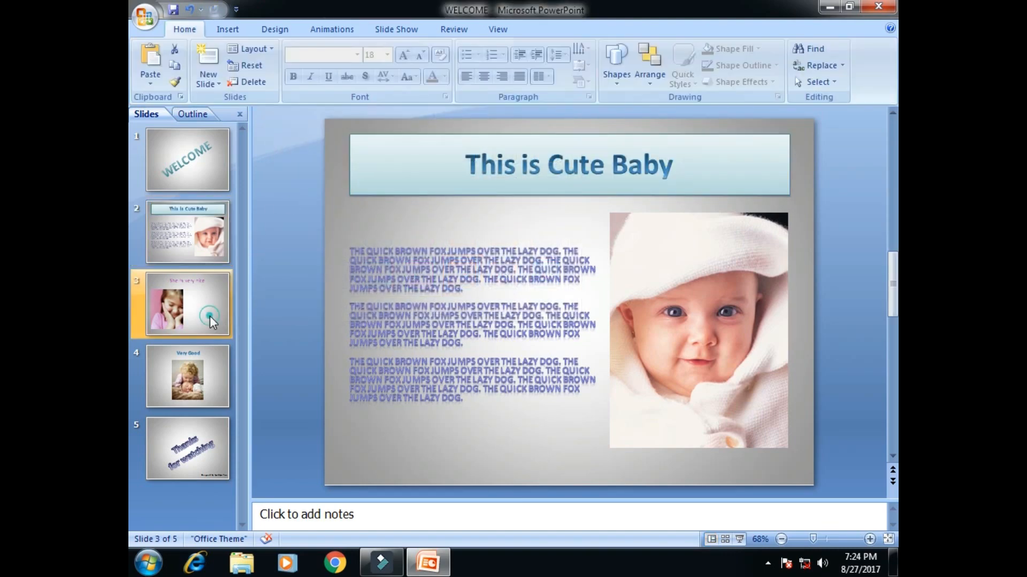
click(458, 170)
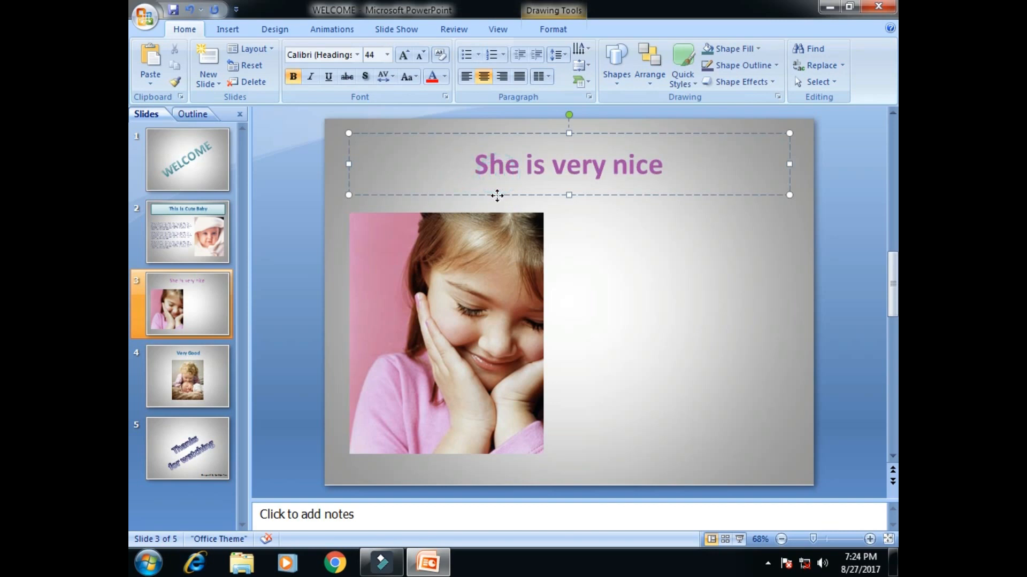
double_click(497, 196)
click(408, 81)
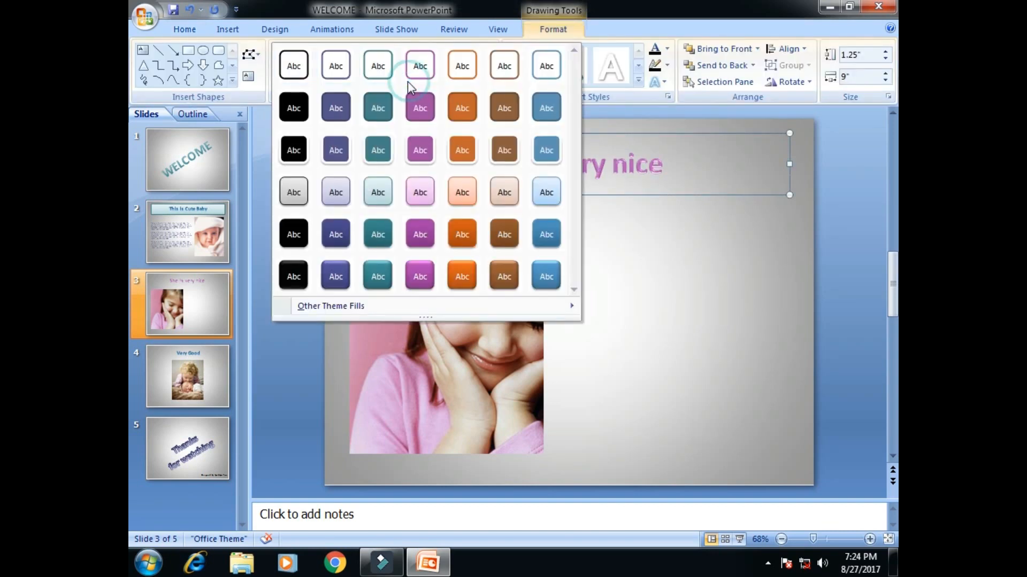
click(547, 73)
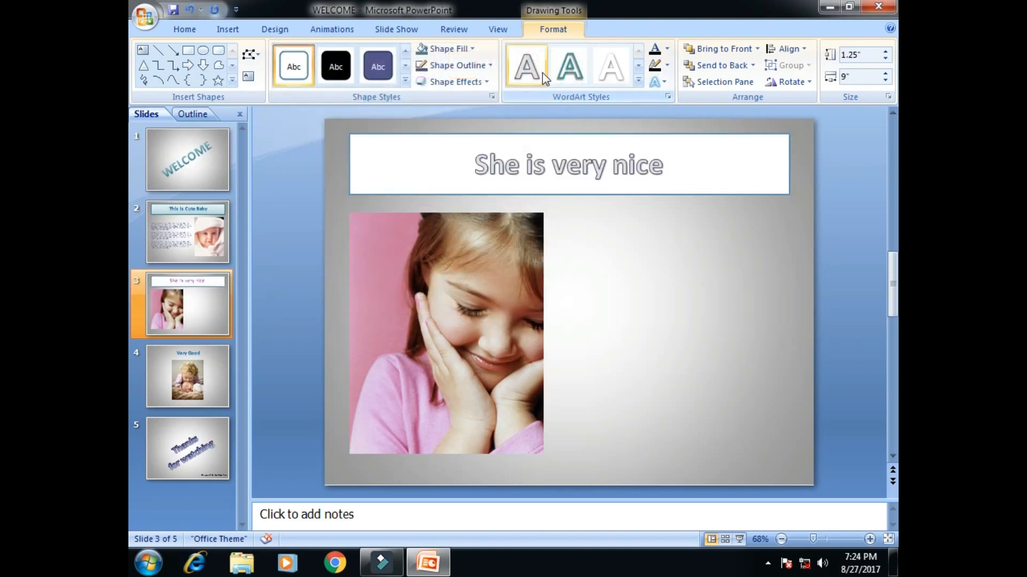
Apply the light orange gradient shape style to slide 4's title box, "Very Good".
click(206, 384)
click(523, 195)
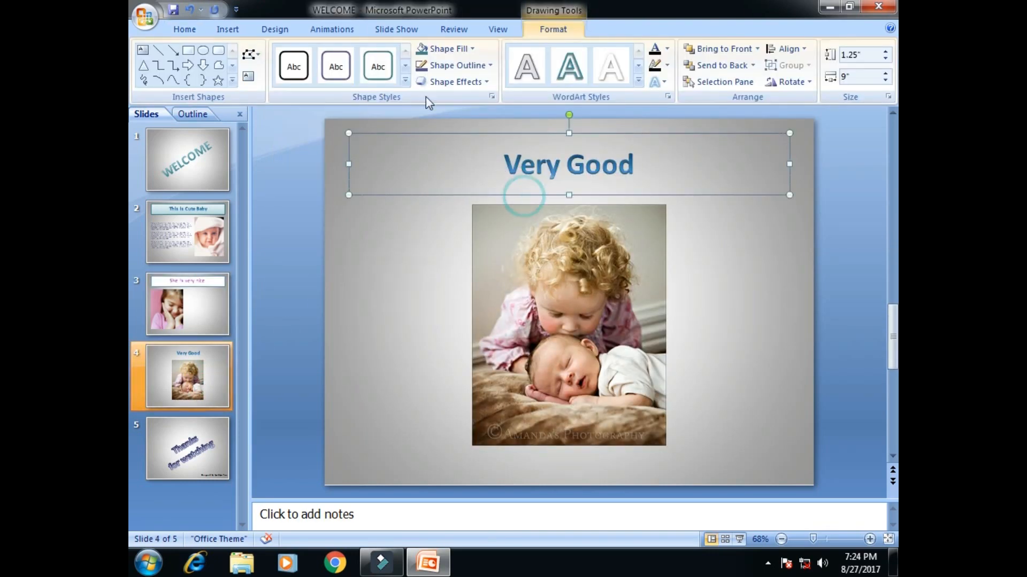
click(405, 80)
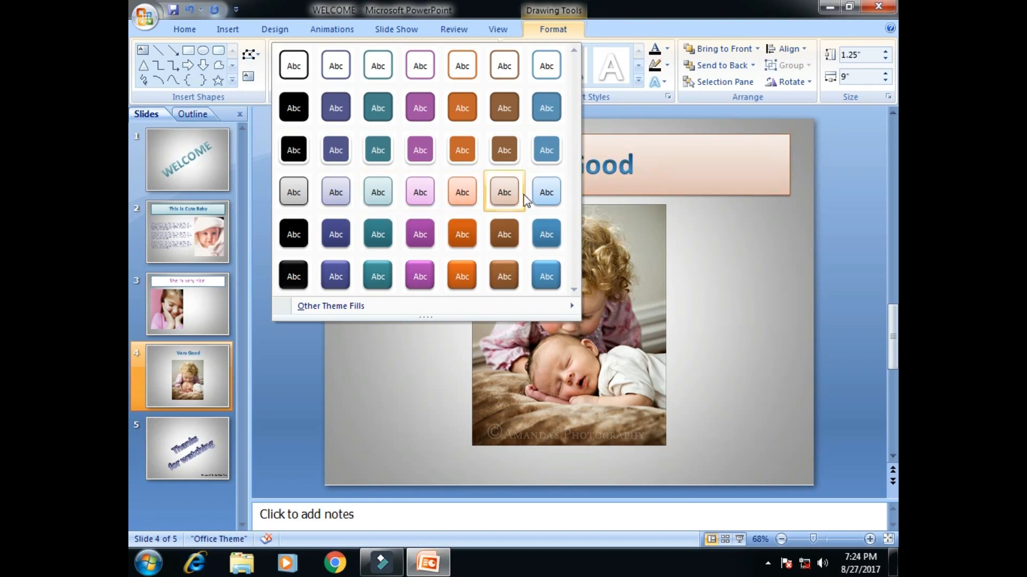
click(458, 197)
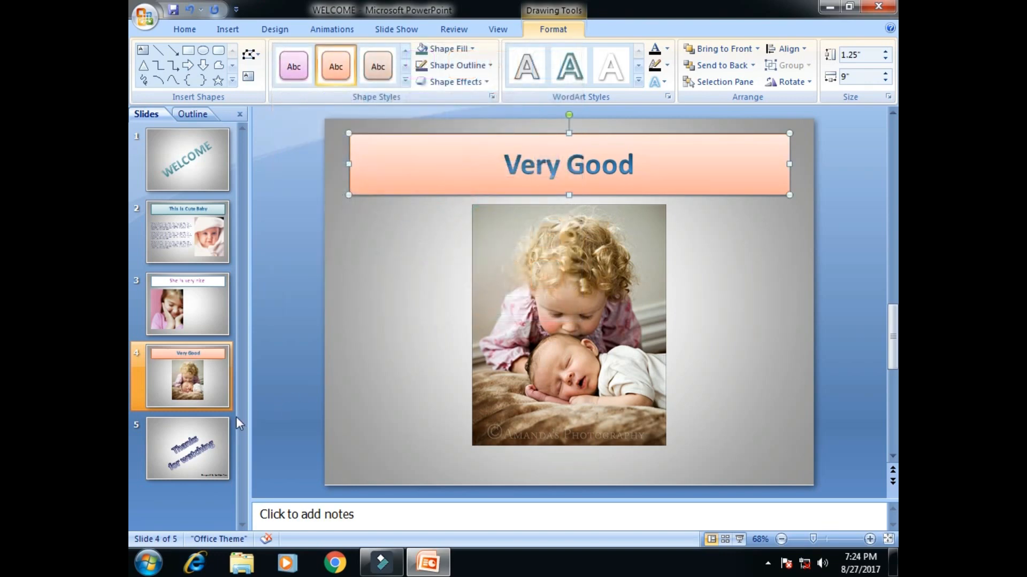
Play the whole slide show from slide 1 to review the restyled title boxes, and return to the editing view.
click(209, 432)
click(222, 179)
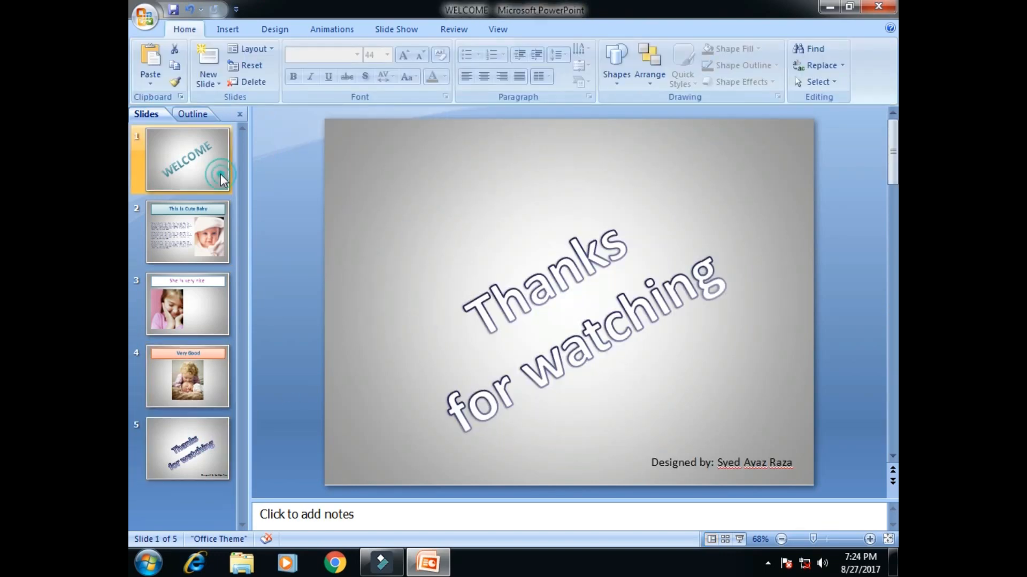
click(211, 243)
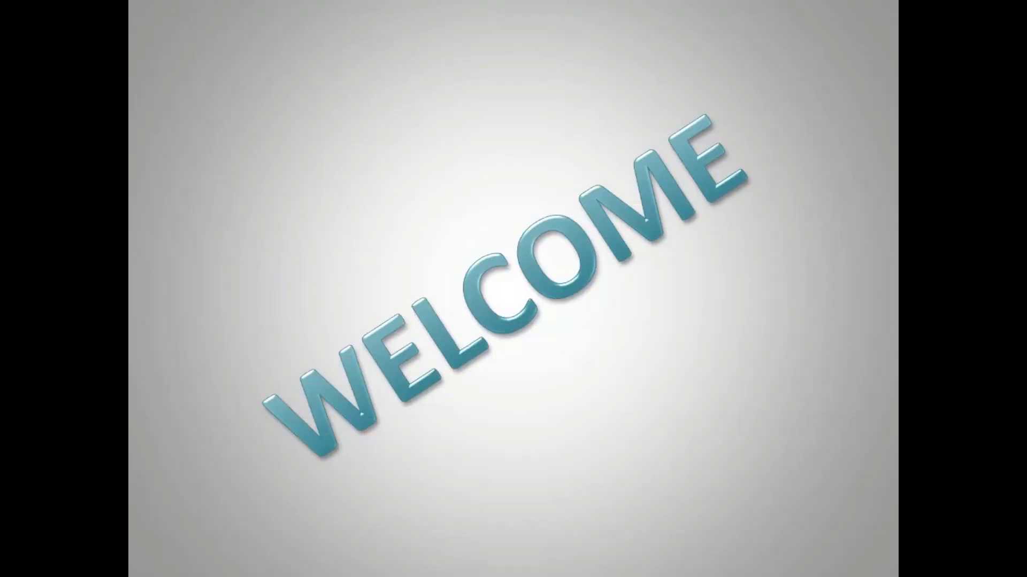
click(352, 223)
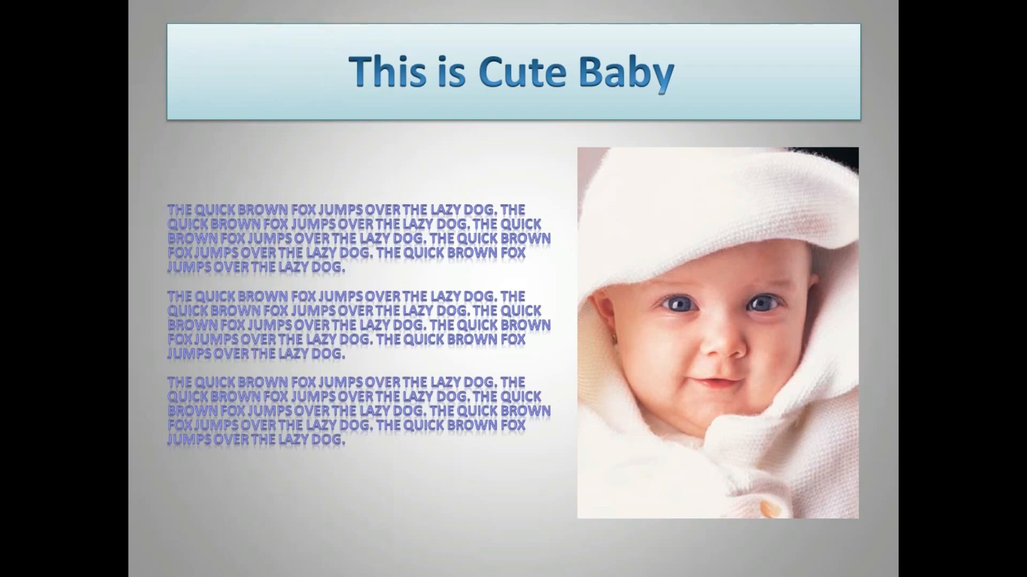
click(352, 223)
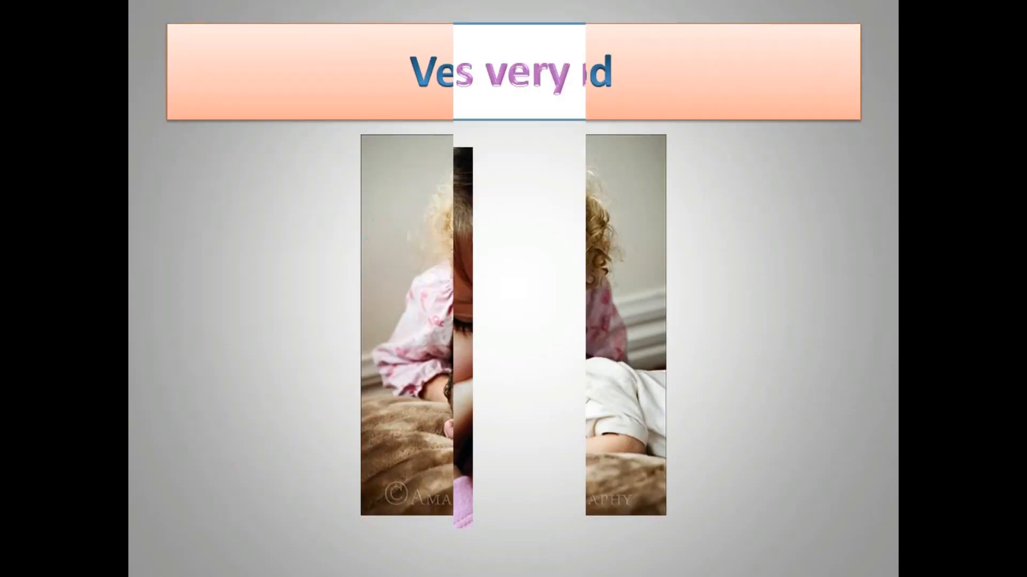
click(350, 223)
click(351, 223)
click(351, 223)
key(F5)
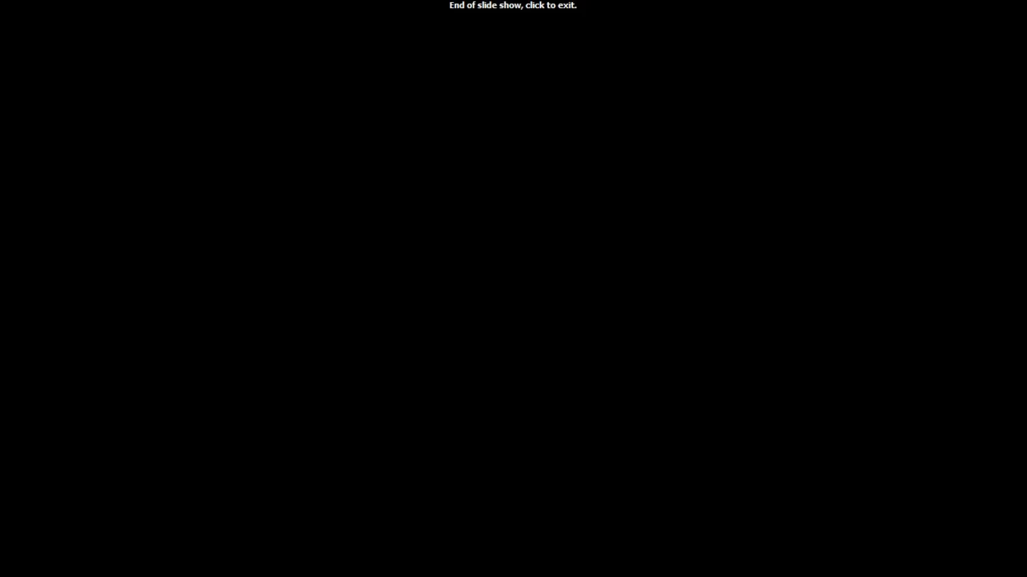
click(387, 239)
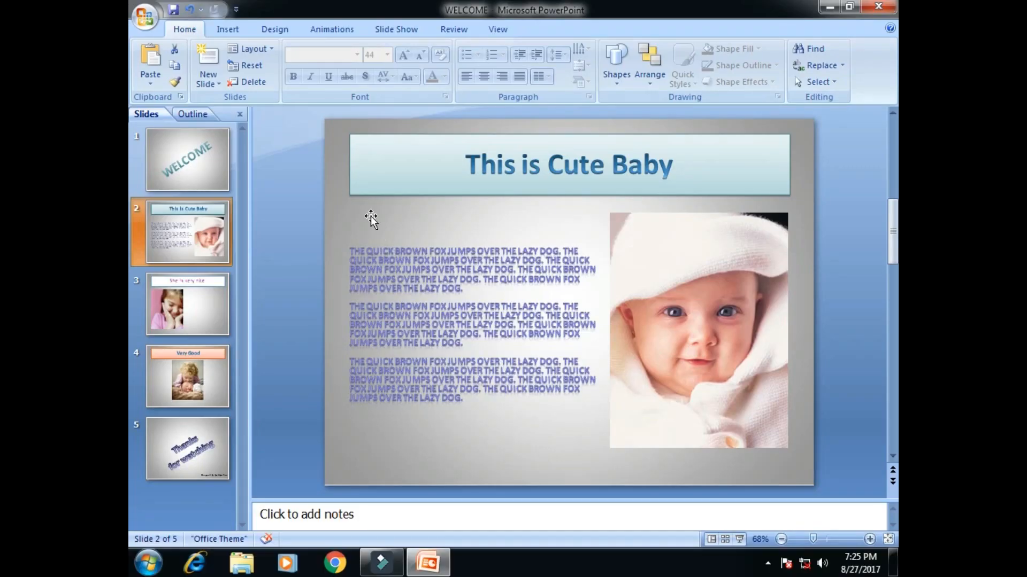